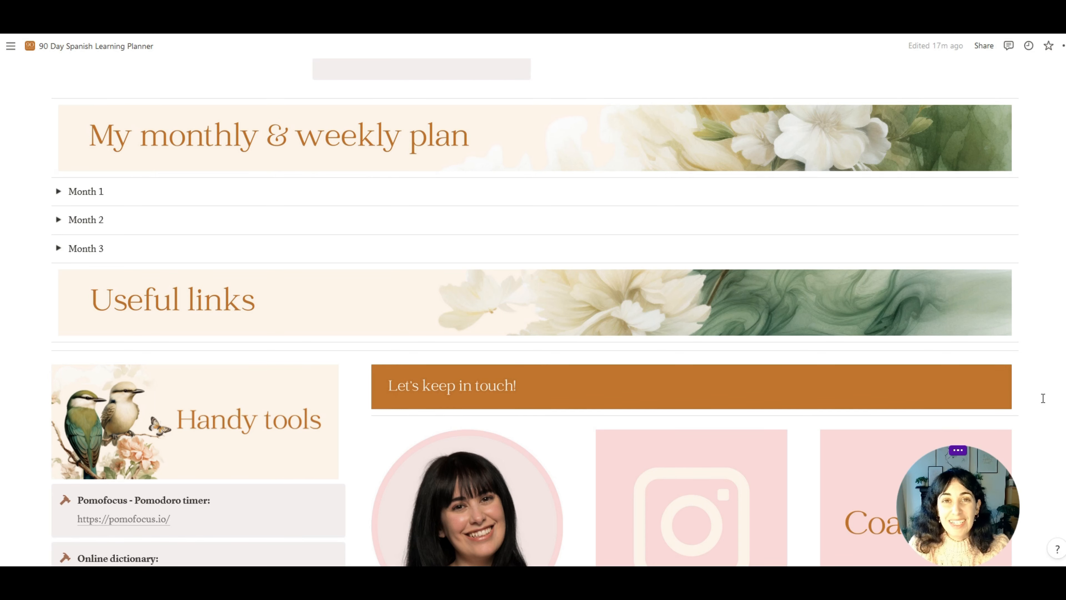
Expand Month 1 under "My monthly & weekly plan" and enter January as its month
scroll(1037, 388, "up", 8)
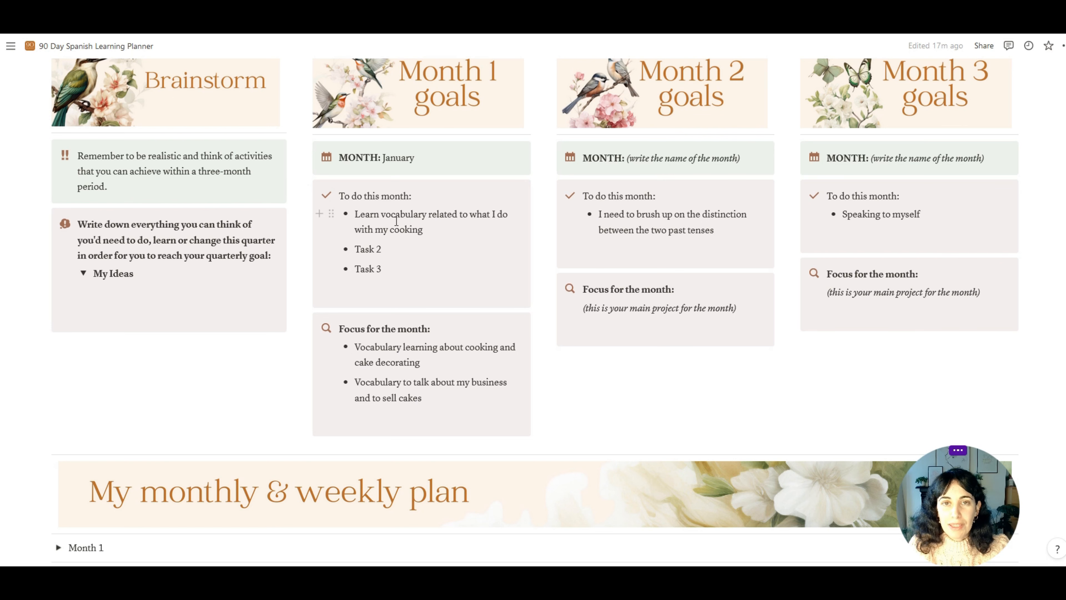
scroll(396, 221, "down", 3)
scroll(396, 222, "down", 2)
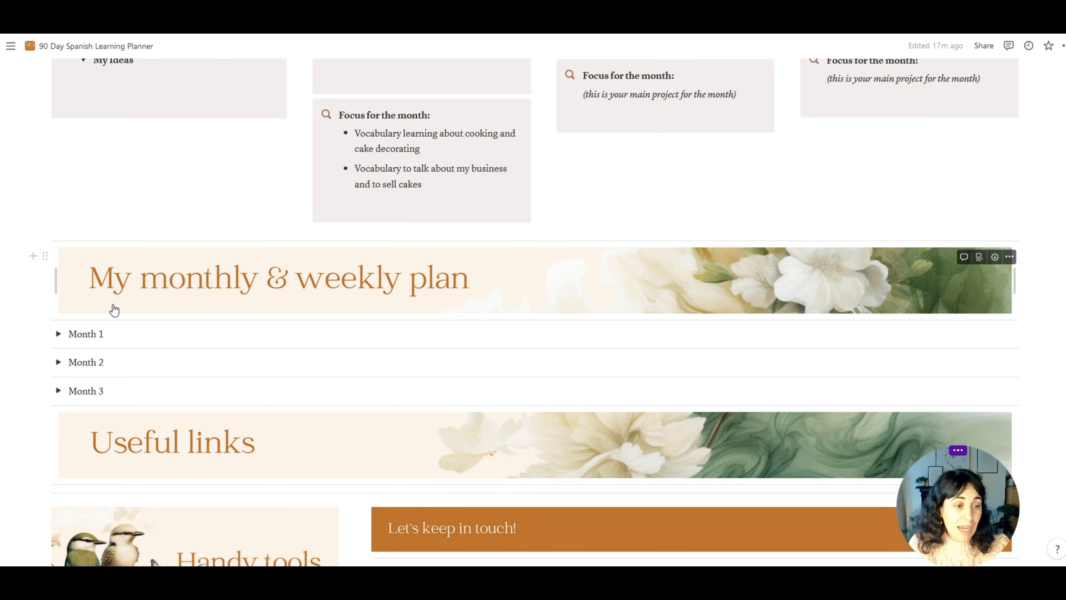
scroll(100, 308, "down", 2)
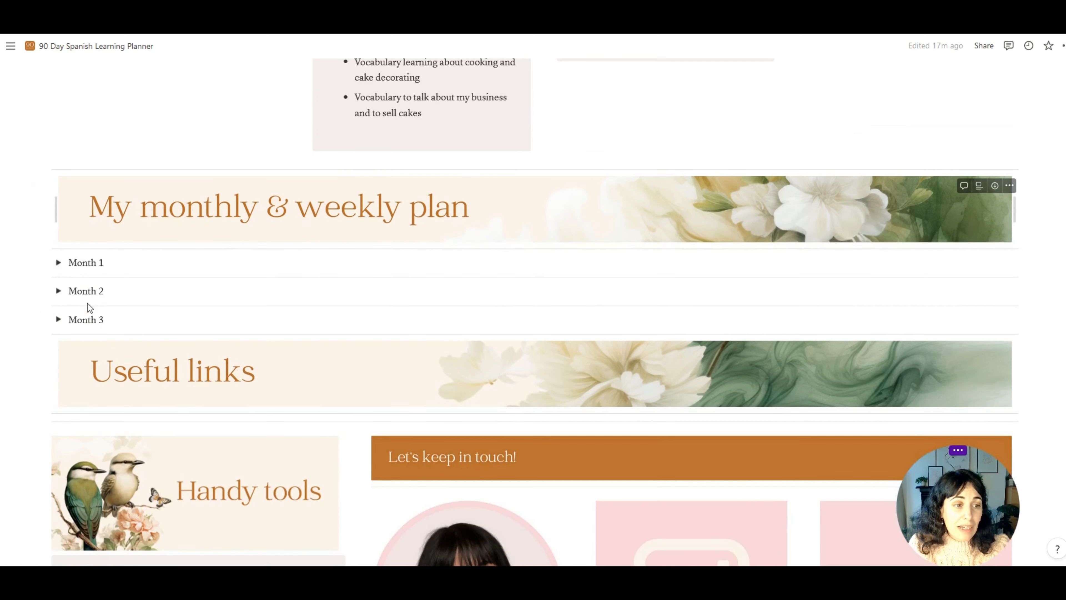
left_click(58, 262)
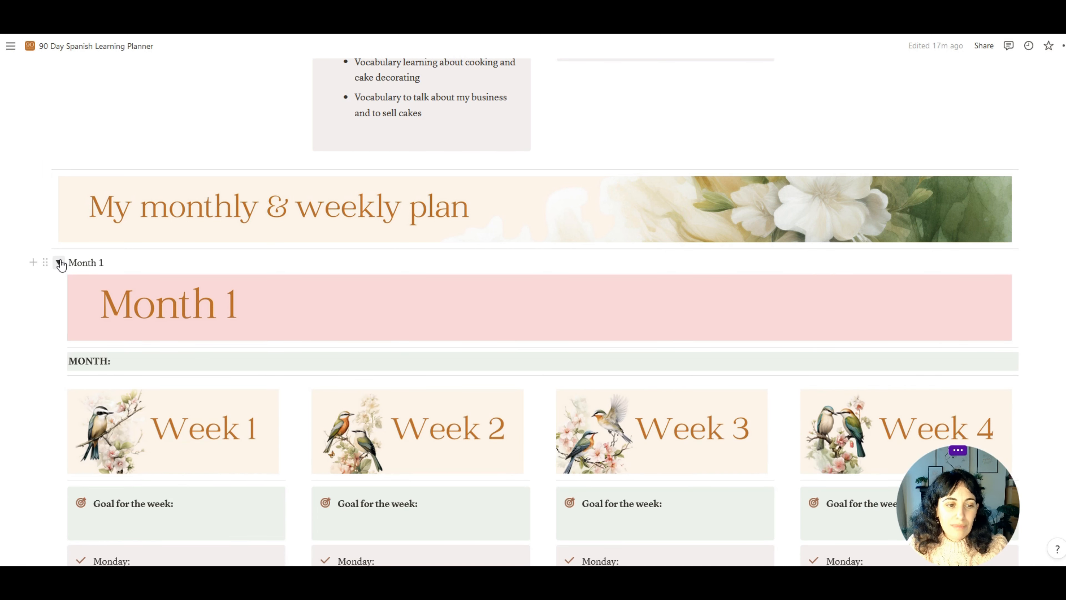
scroll(679, 306, "down", 3)
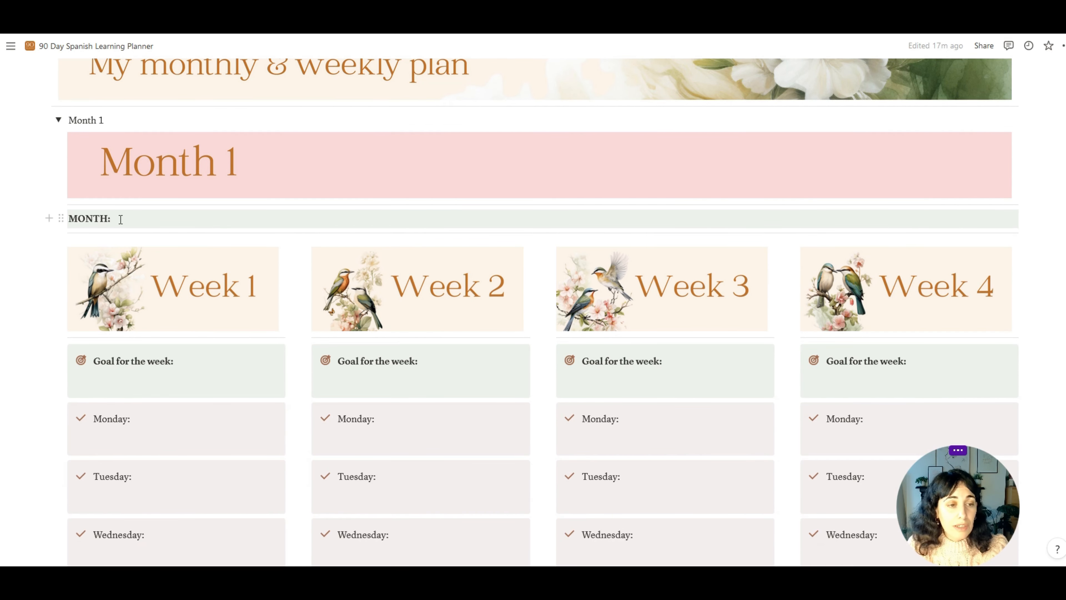
type("January")
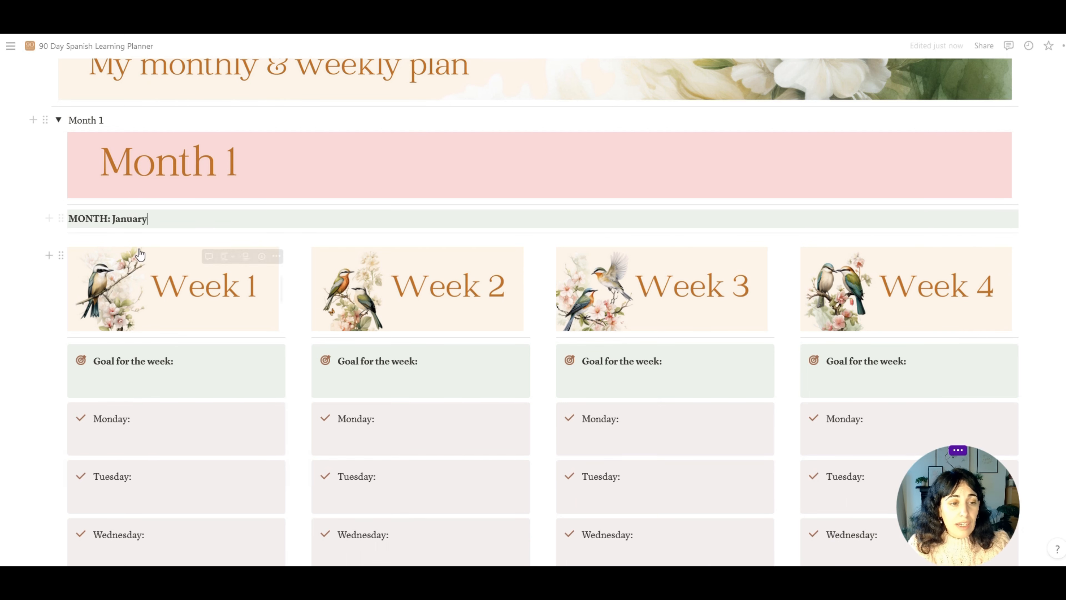
Compare the Month 1 goals, tasks and focus with the weekly planning columns for January
scroll(238, 247, "down", 2)
mouse_move(212, 236)
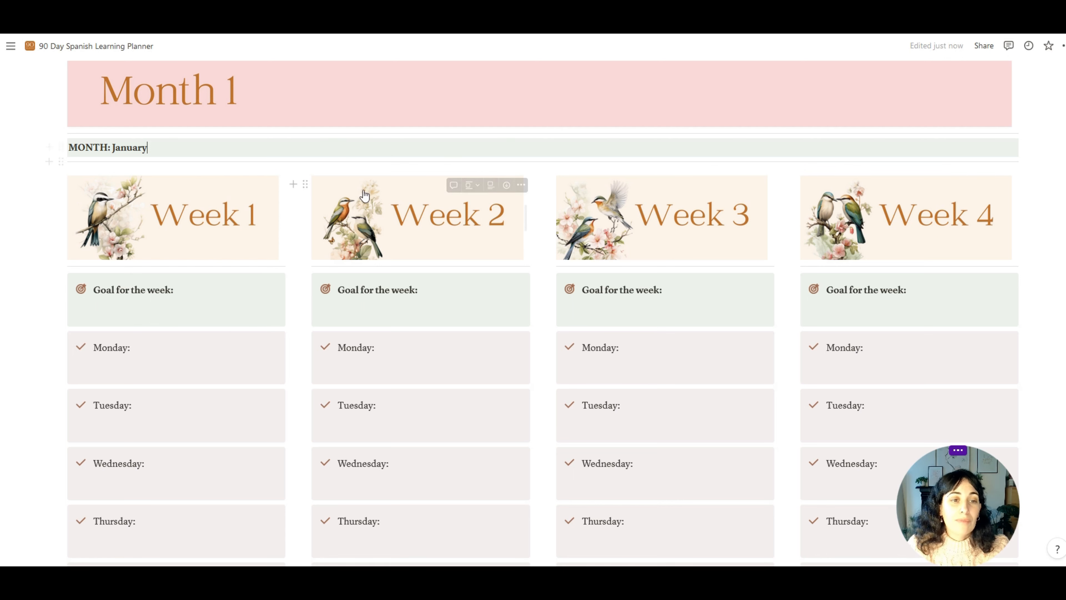
scroll(213, 282, "up", 10)
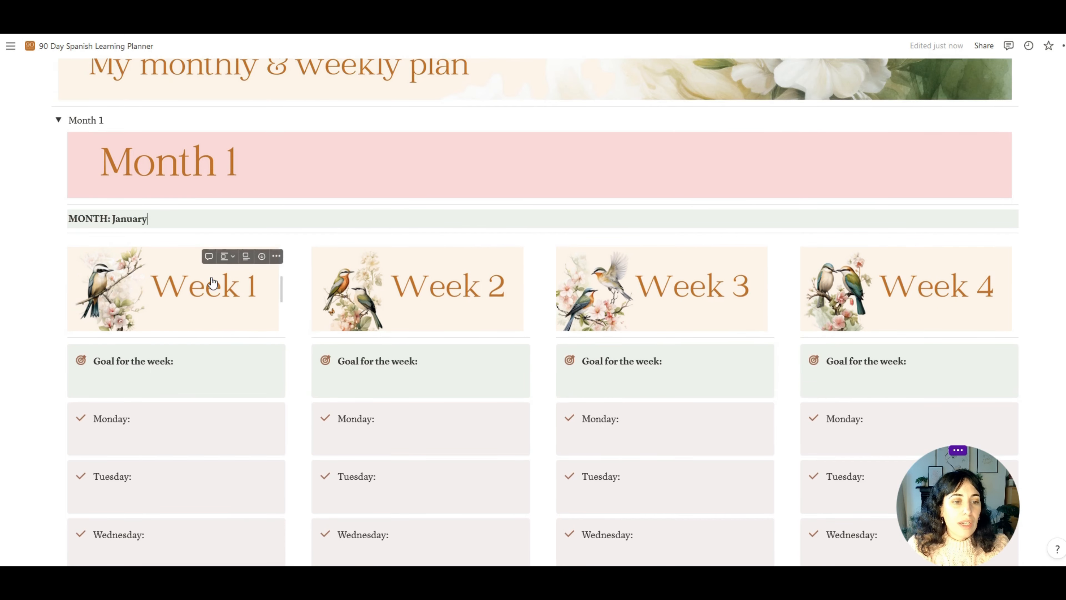
scroll(376, 197, "up", 3)
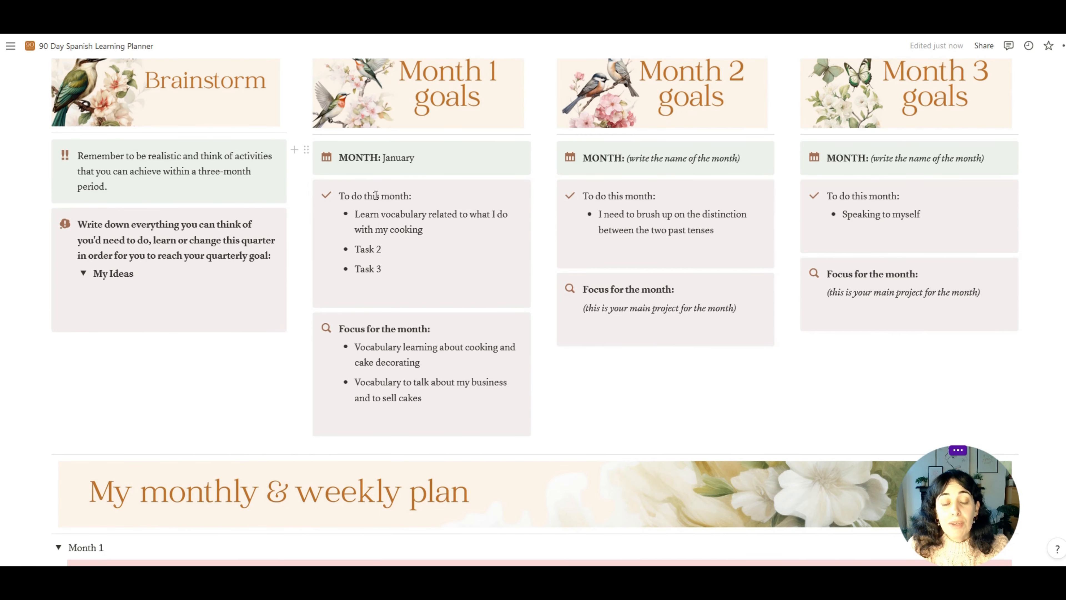
scroll(402, 258, "down", 3)
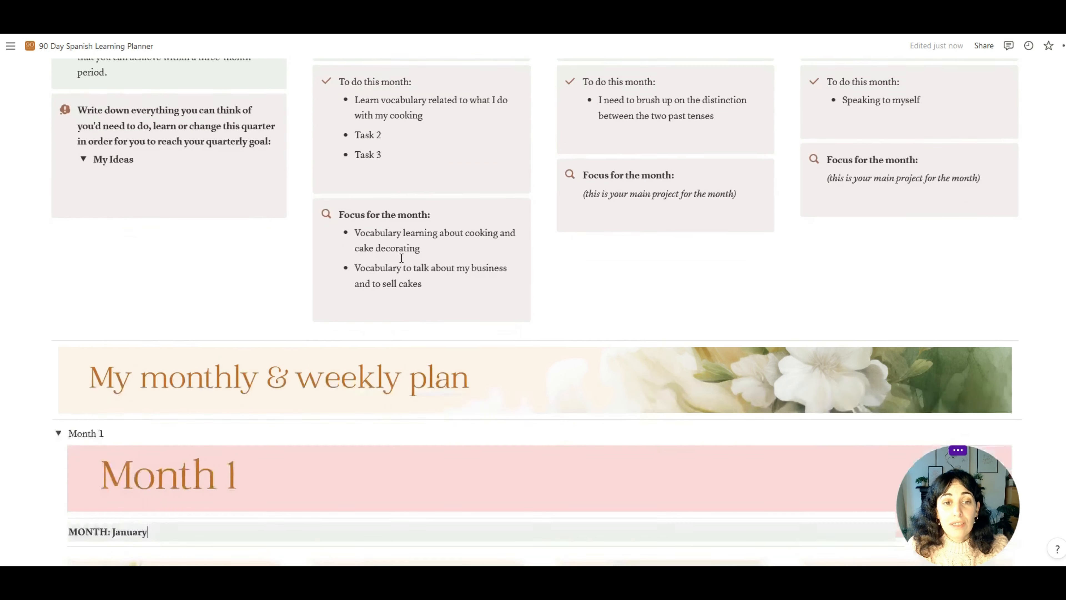
scroll(401, 257, "down", 8)
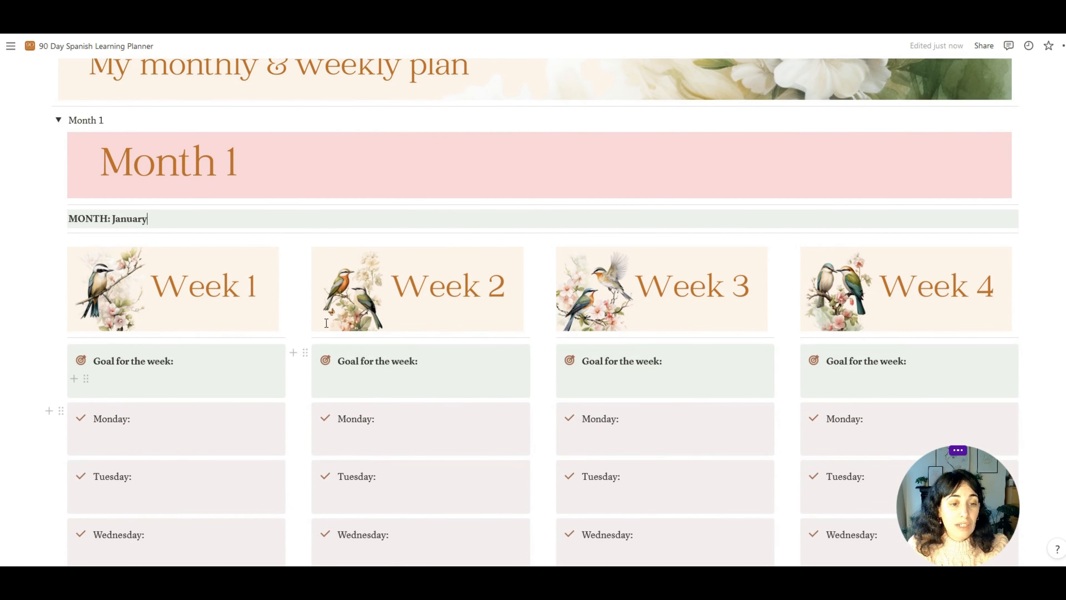
scroll(429, 243, "up", 8)
scroll(432, 242, "up", 3)
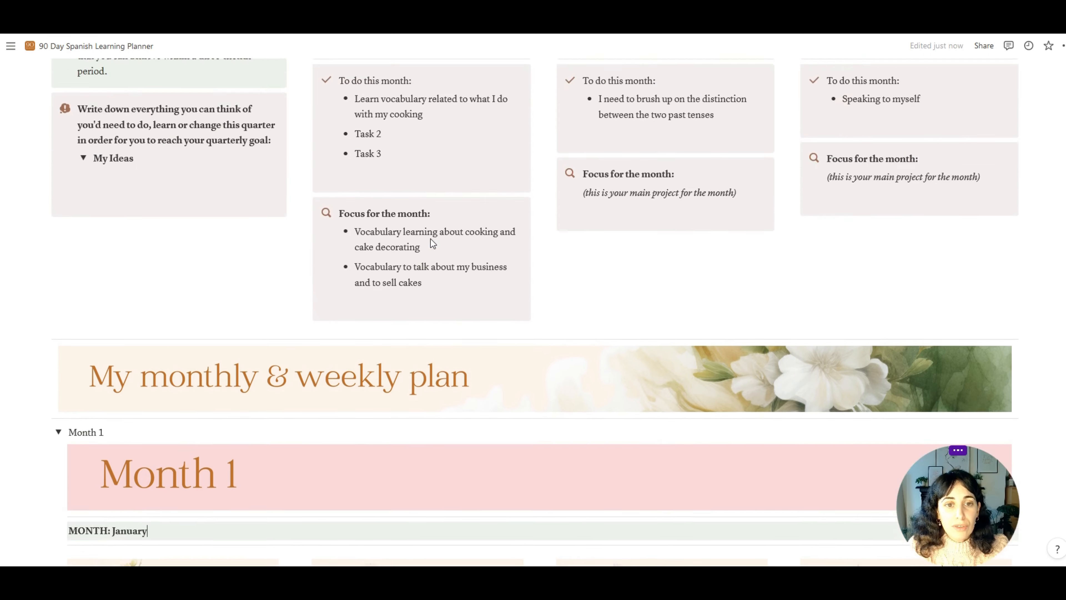
scroll(431, 239, "down", 11)
scroll(417, 262, "up", 3)
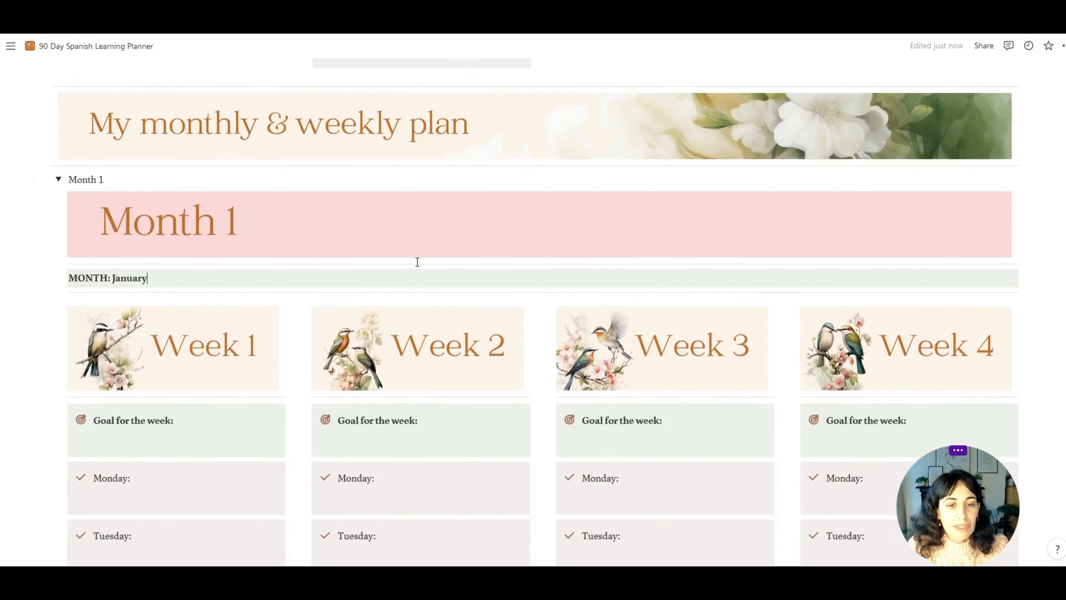
Duplicate the "To do this month" block from Month 1 goals and place the copy above the week columns in the Month 1 plan
scroll(418, 261, "up", 9)
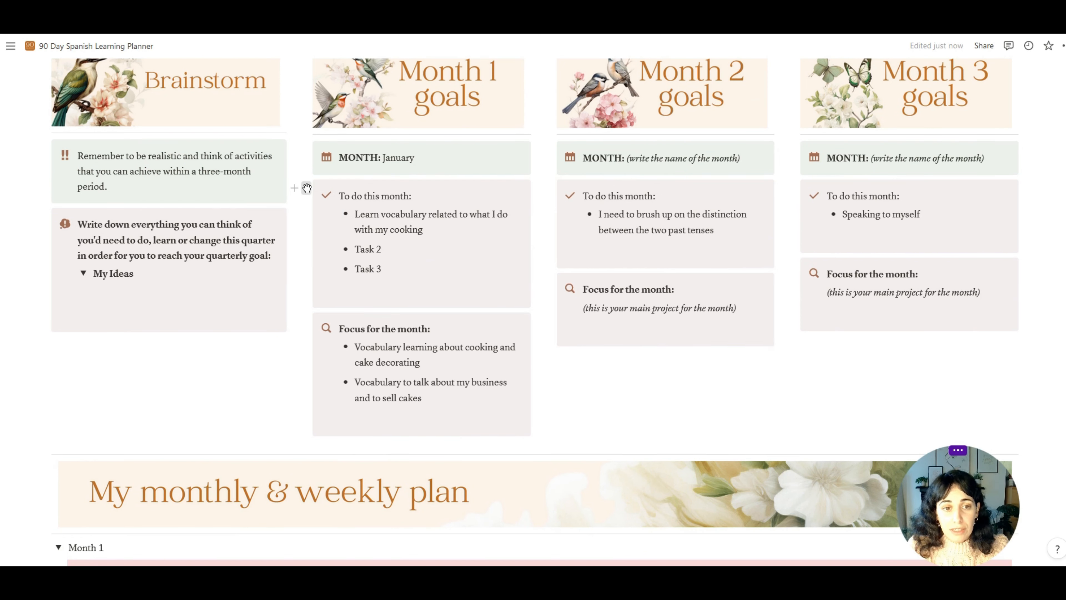
left_click(306, 188)
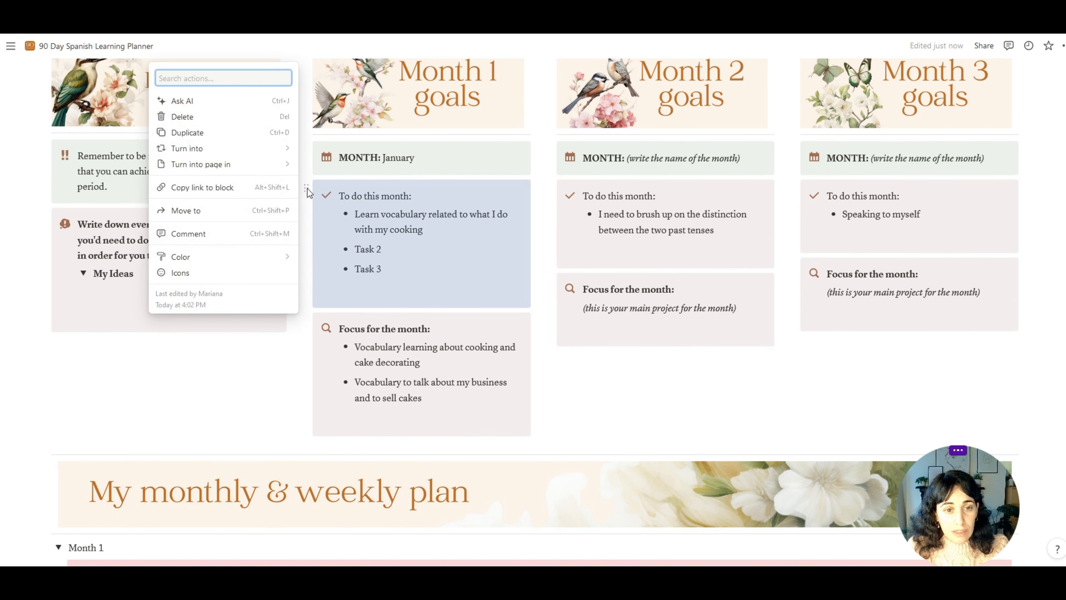
left_click(200, 134)
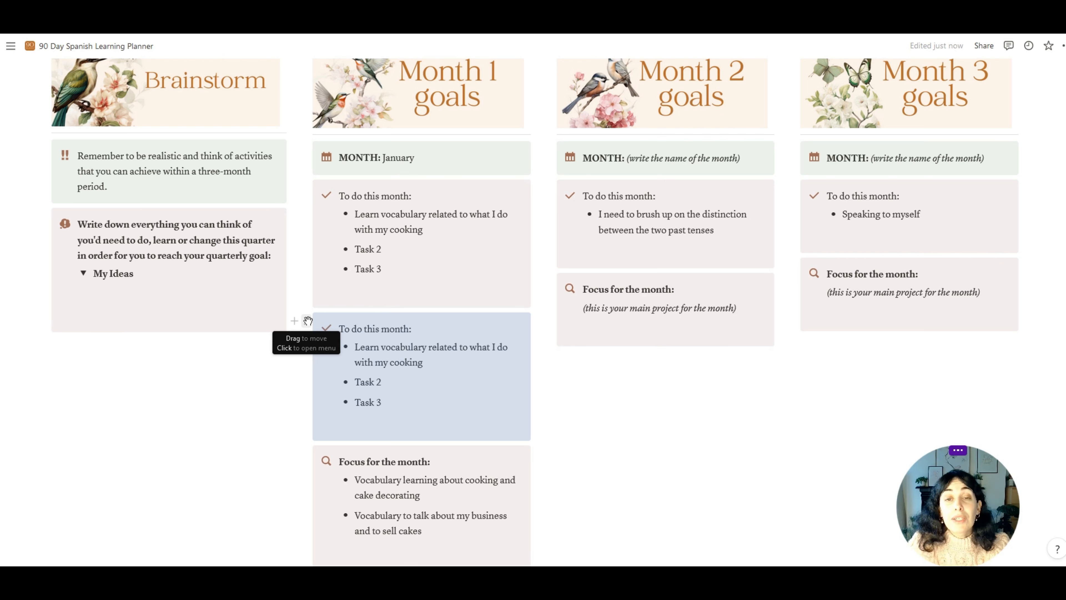
left_click_drag(308, 321, 78, 302)
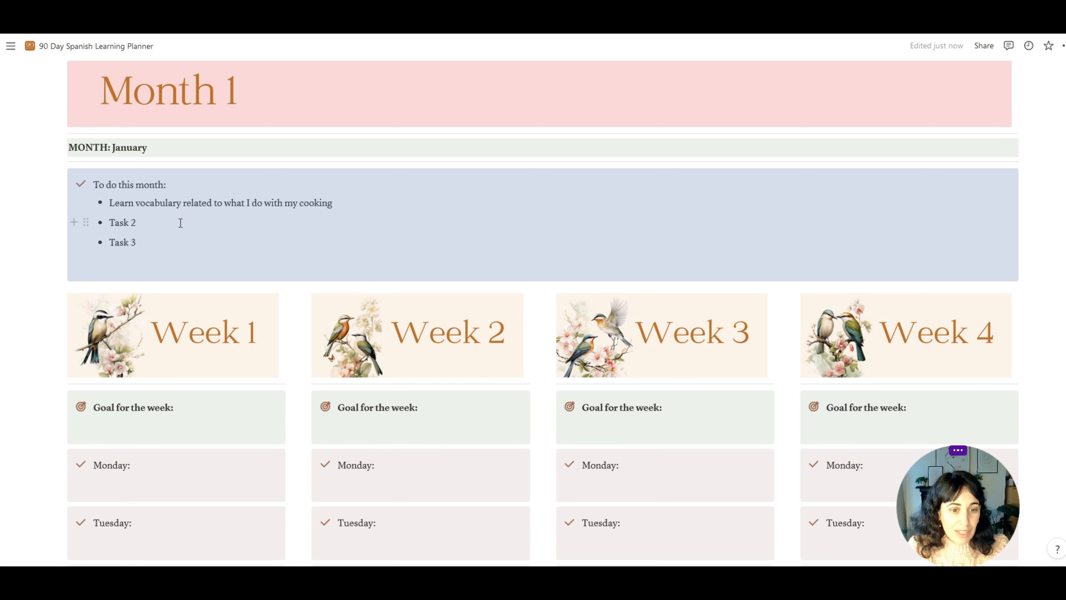
Move the task "Learn vocabulary related to what I do with my cooking" from January's to-do list into Monday of Week 1
scroll(172, 215, "down", 2)
scroll(165, 181, "down", 2)
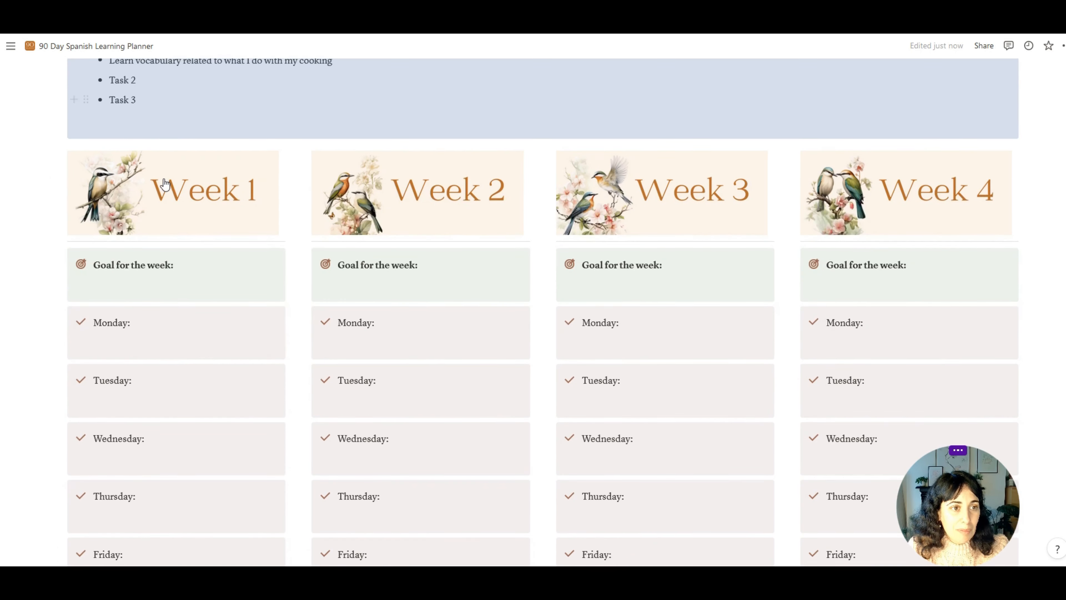
scroll(137, 131, "up", 2)
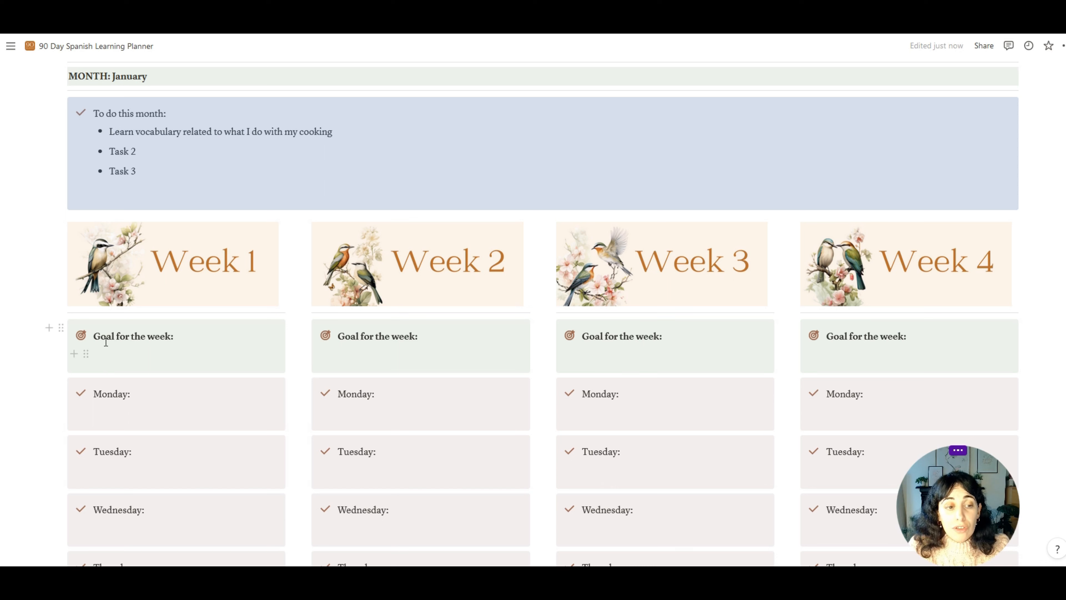
left_click(190, 335)
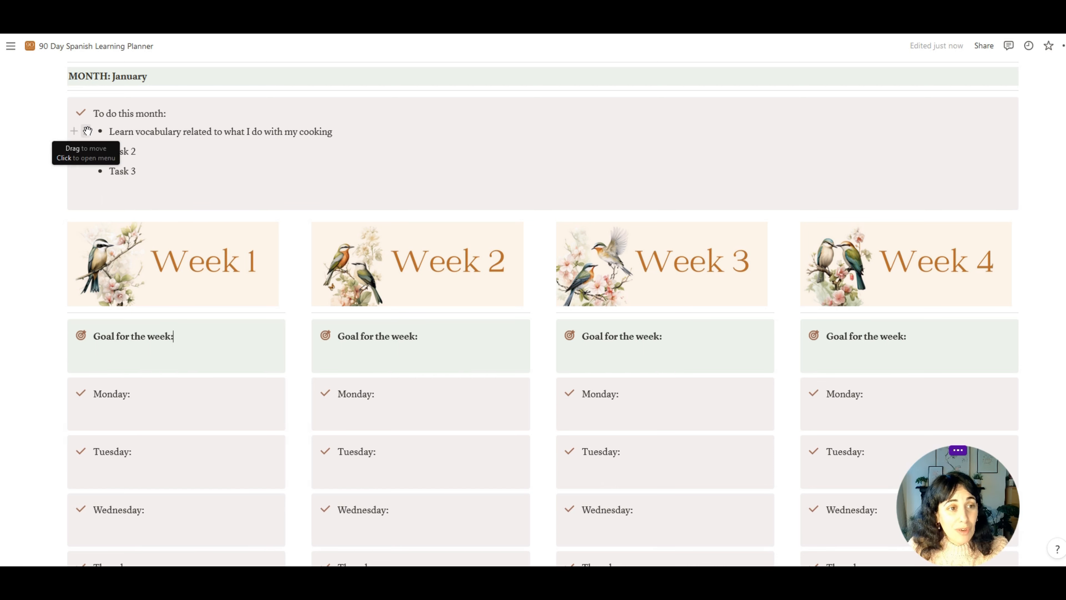
left_click_drag(86, 131, 94, 405)
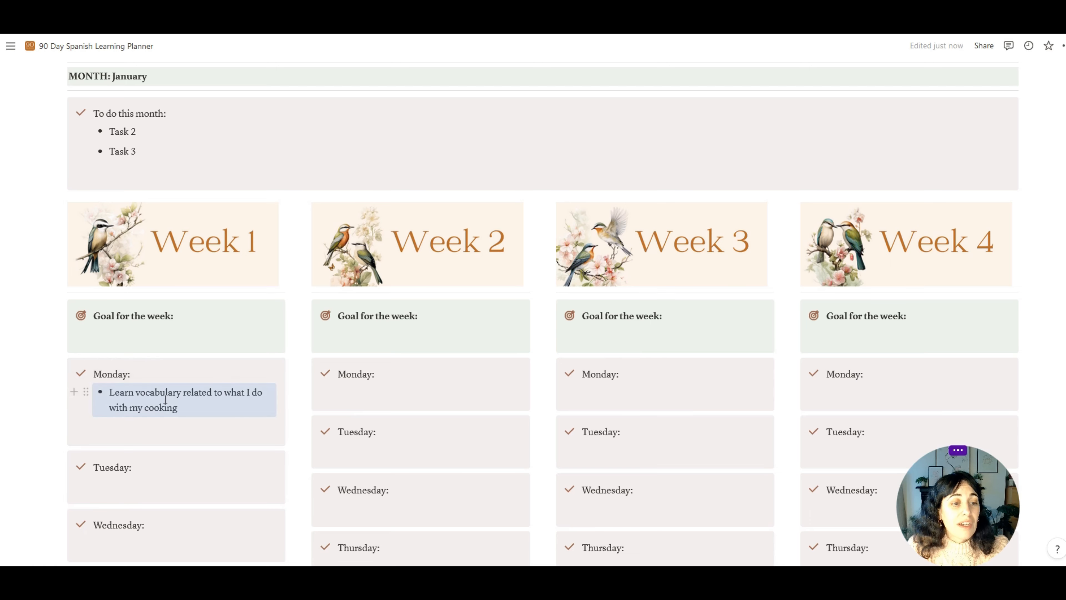
scroll(164, 399, "down", 2)
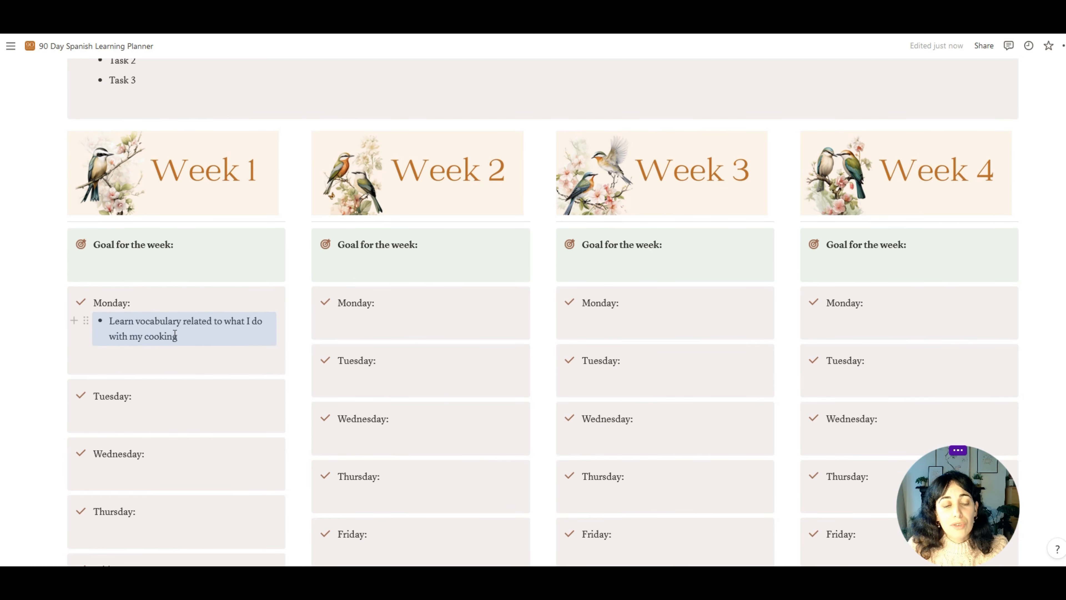
scroll(174, 335, "up", 2)
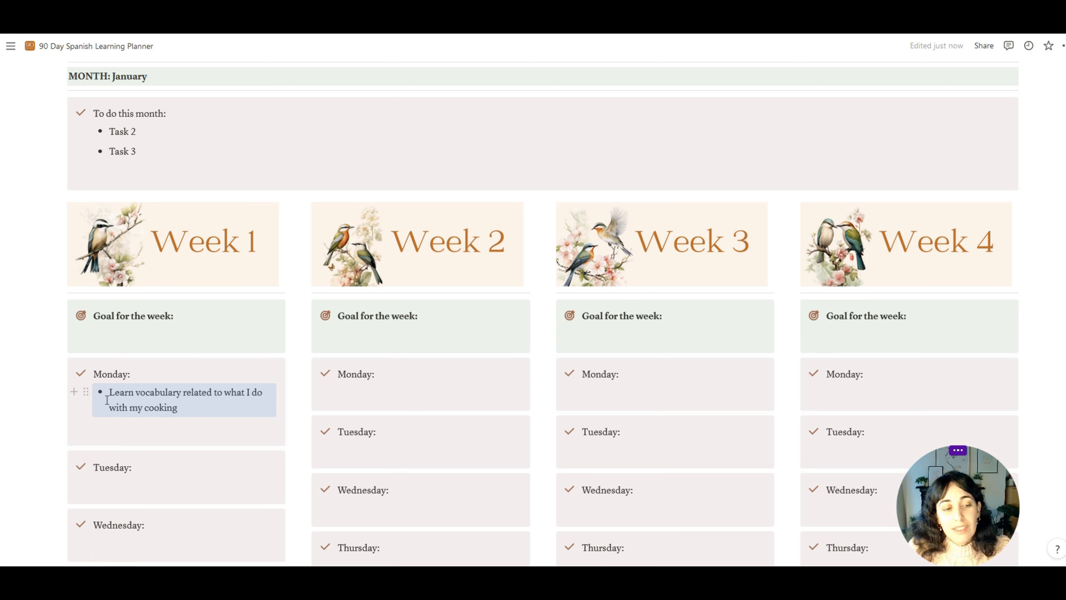
Place the cooking vocabulary task below Task 3 in January's to-do list and add the bullet "Look for the vocabulary x" under it
left_click_drag(85, 391, 101, 163)
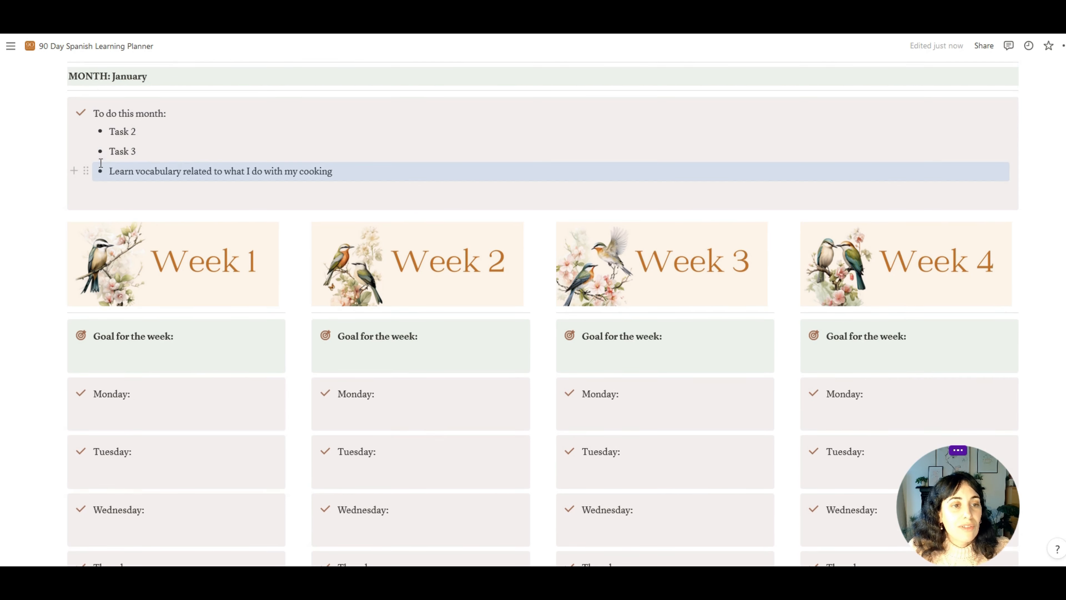
left_click(354, 170)
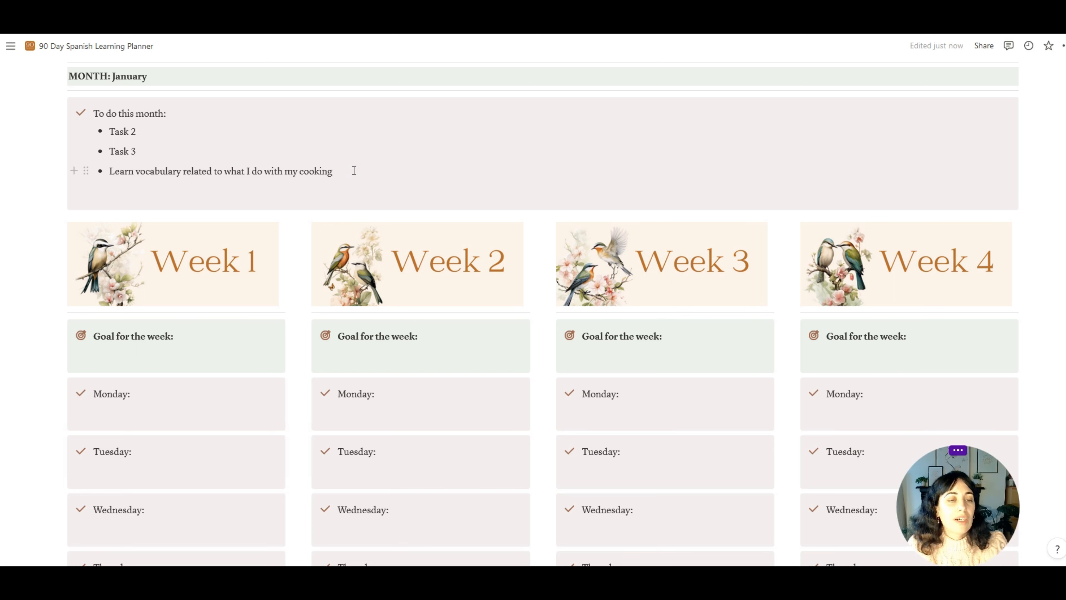
key("Return")
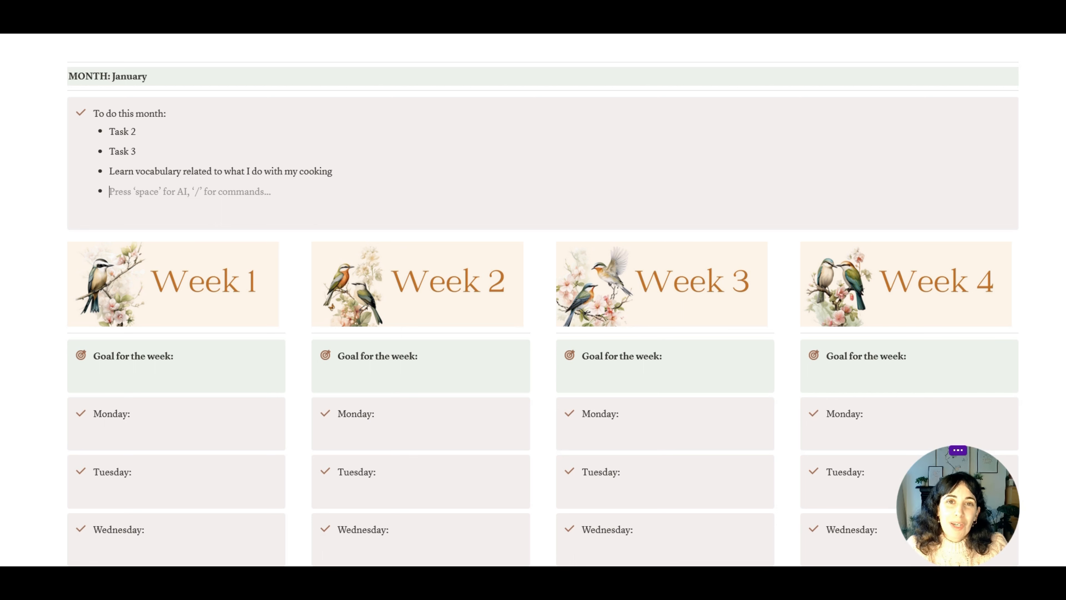
type("Look")
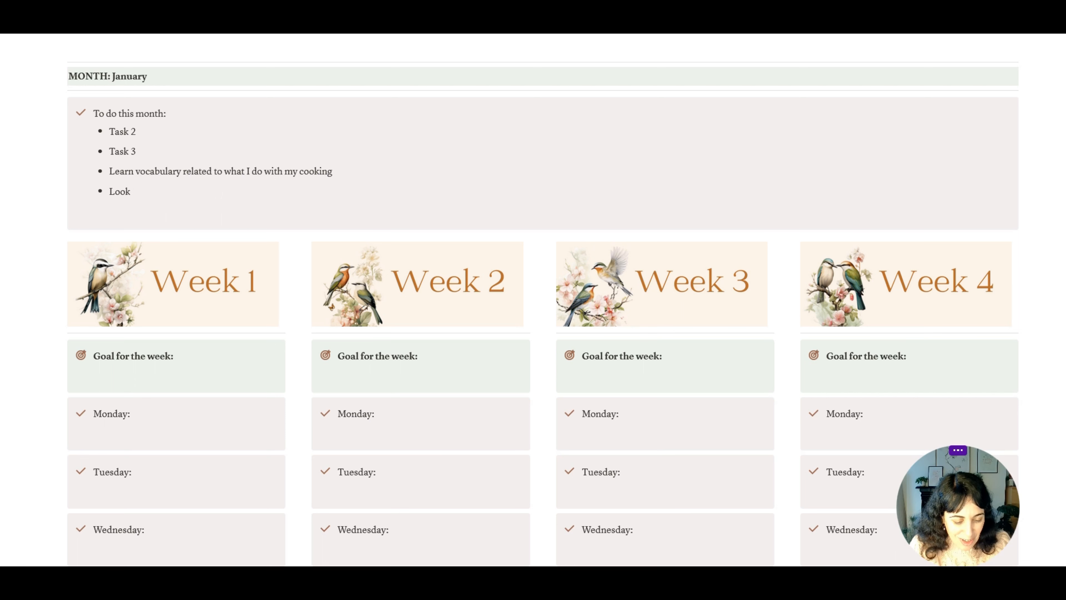
type(" for the vocabulary")
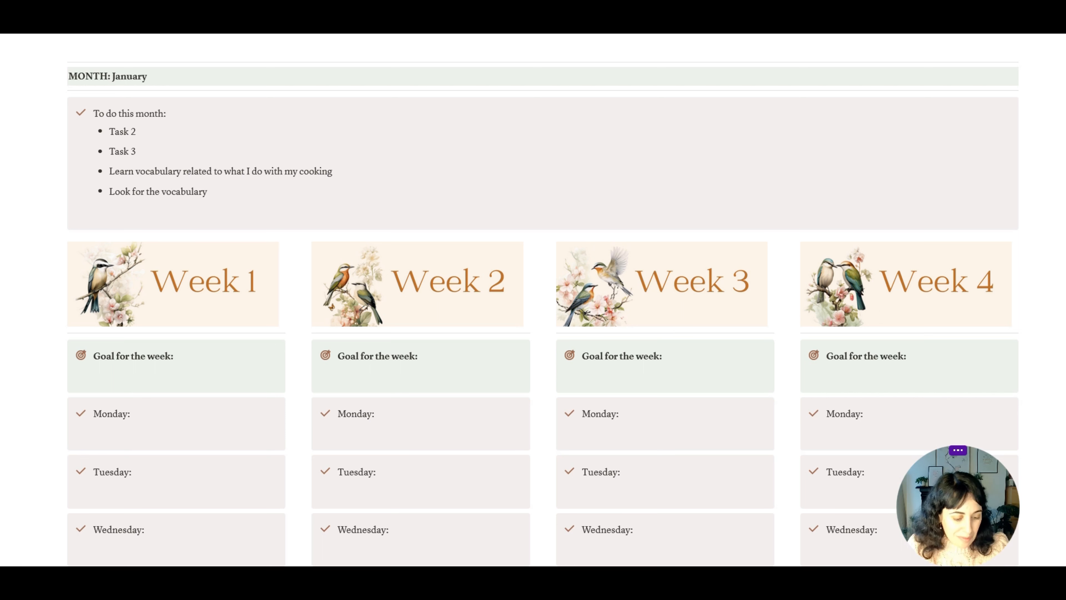
type(" x")
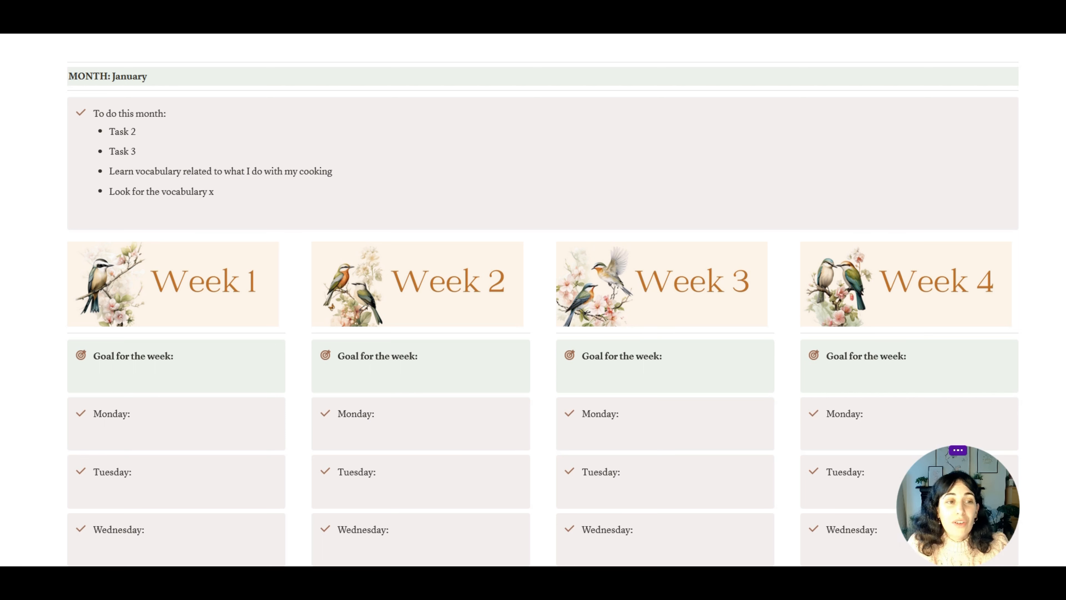